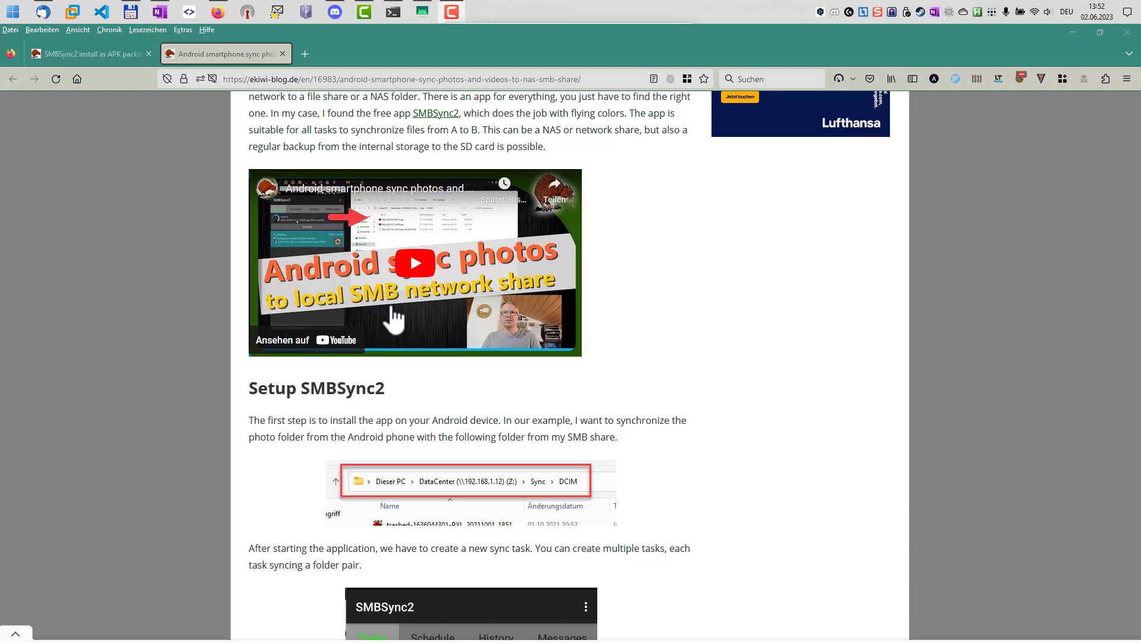
- Switch to the 'SMBSync2 install as APK package' blog post tab in Firefox
scroll(557, 330, "down", 7)
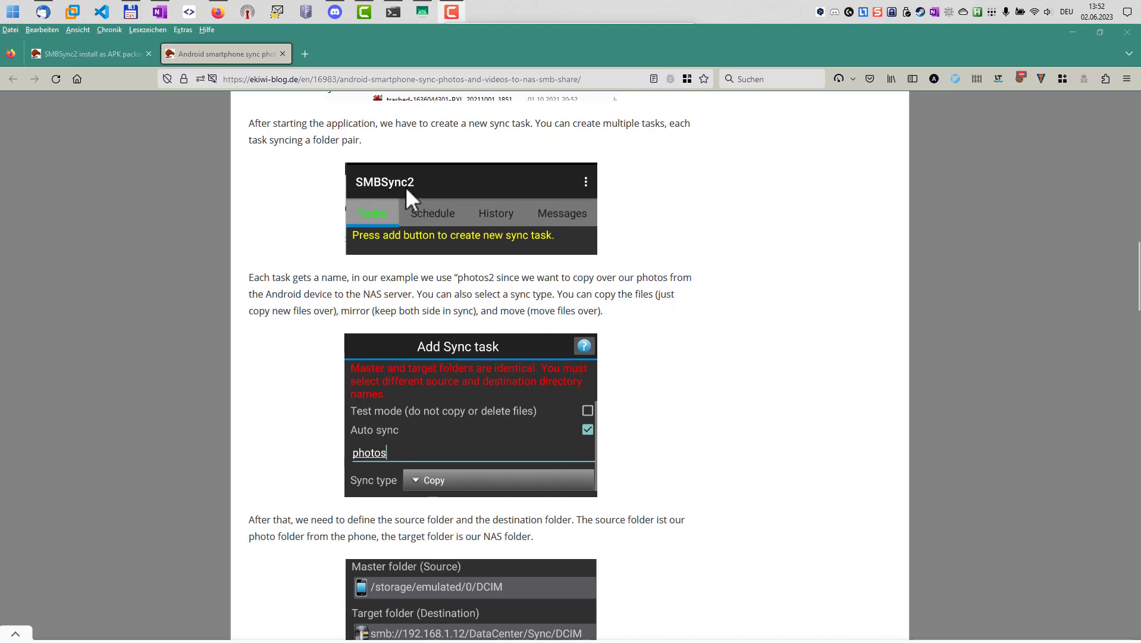
left_click(110, 54)
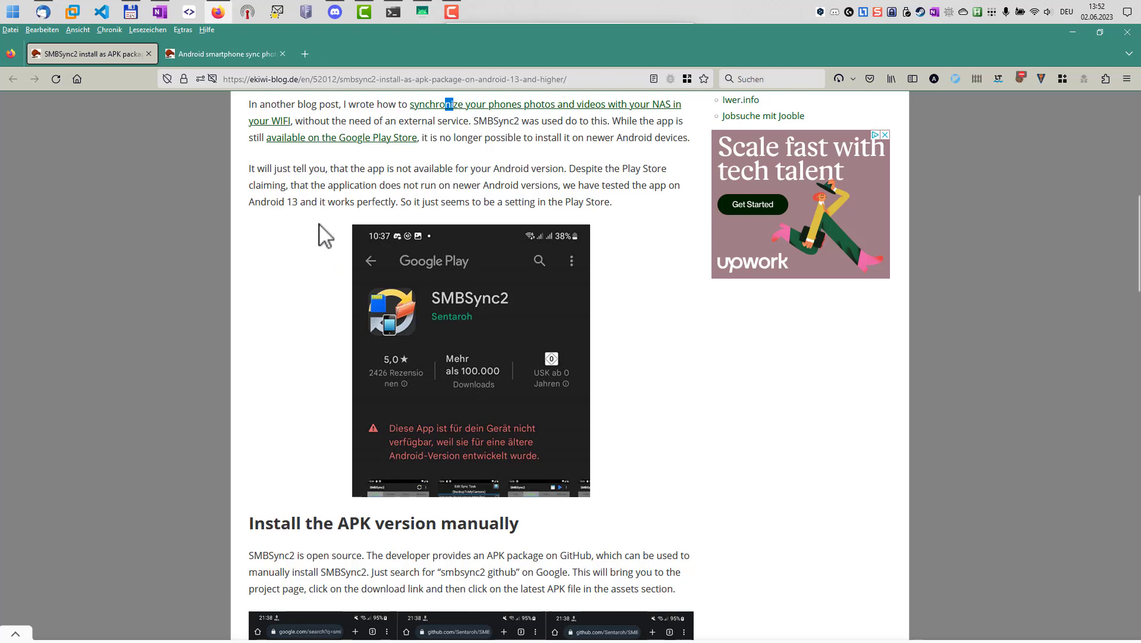
- Read through the post's 'Install the APK version manually' section about the GitHub download via Chrome
scroll(332, 337, "down", 2)
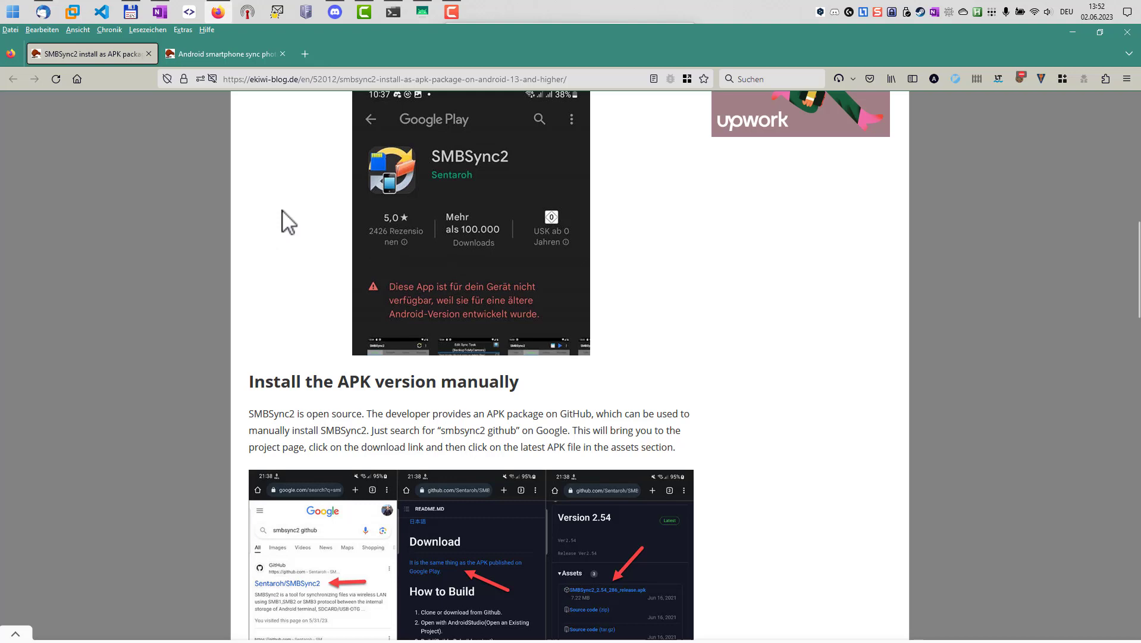
scroll(295, 177, "down", 5)
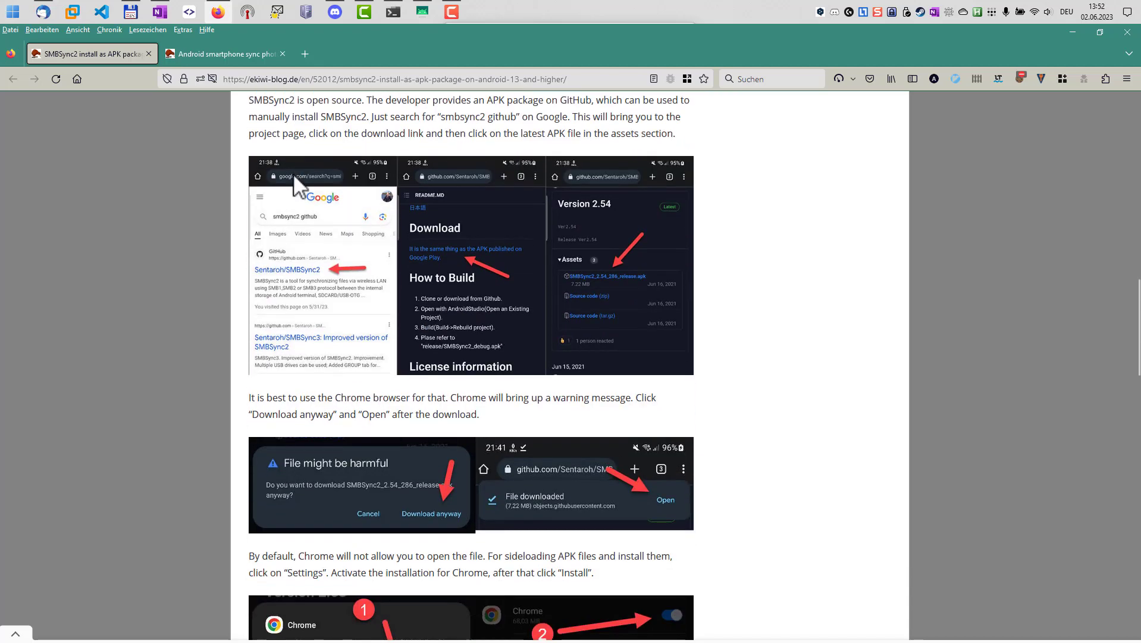
scroll(294, 178, "up", 1)
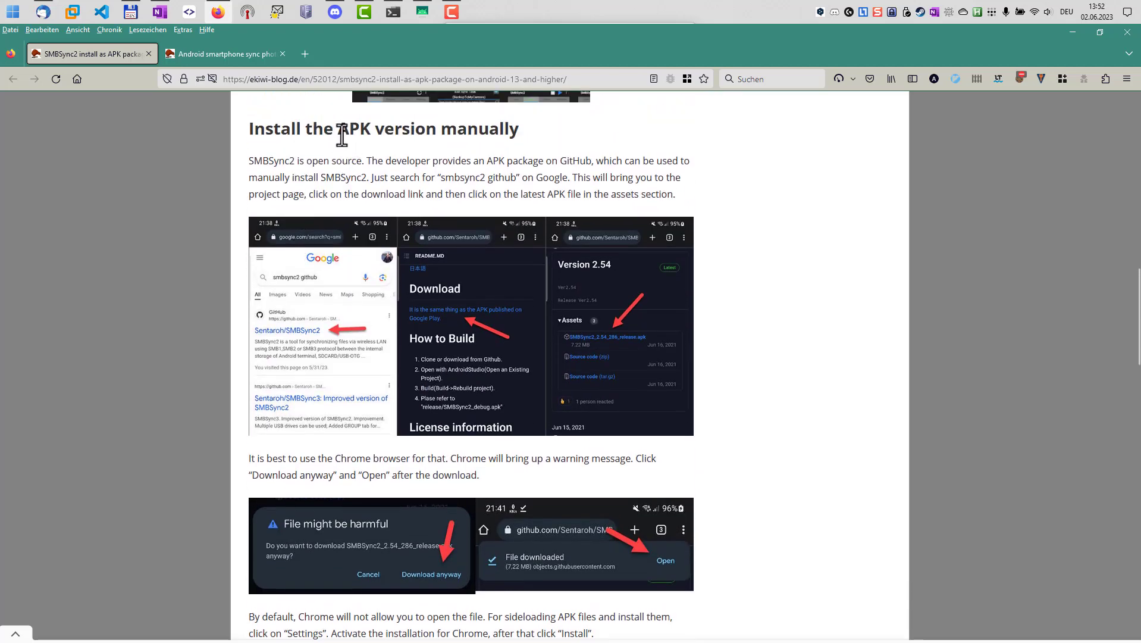
left_click_drag(345, 130, 385, 130)
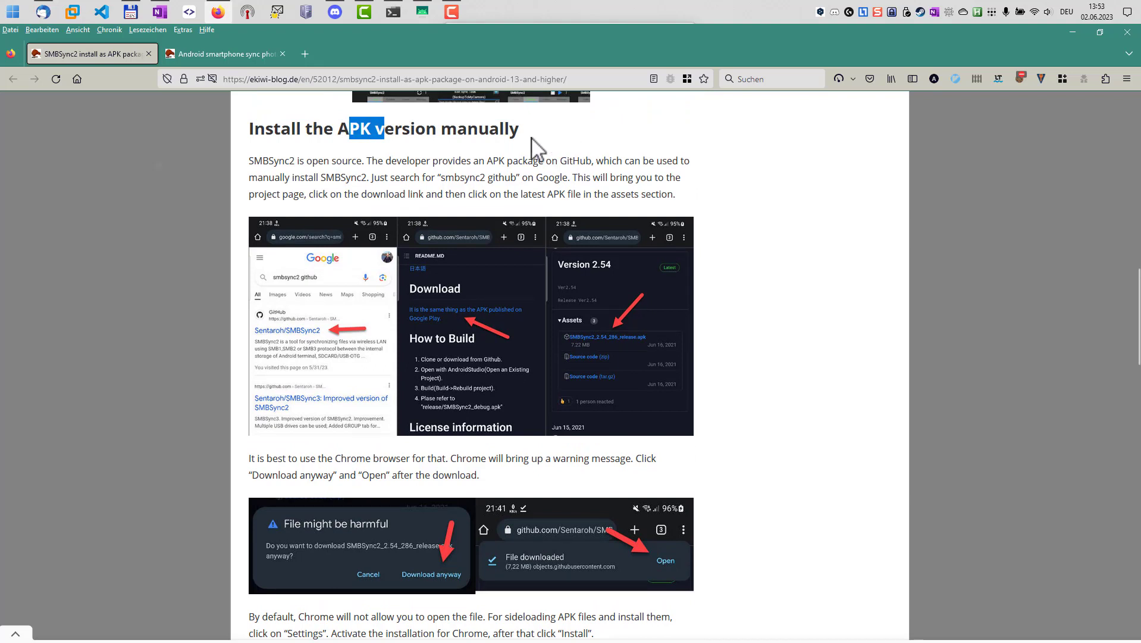
left_click(153, 158)
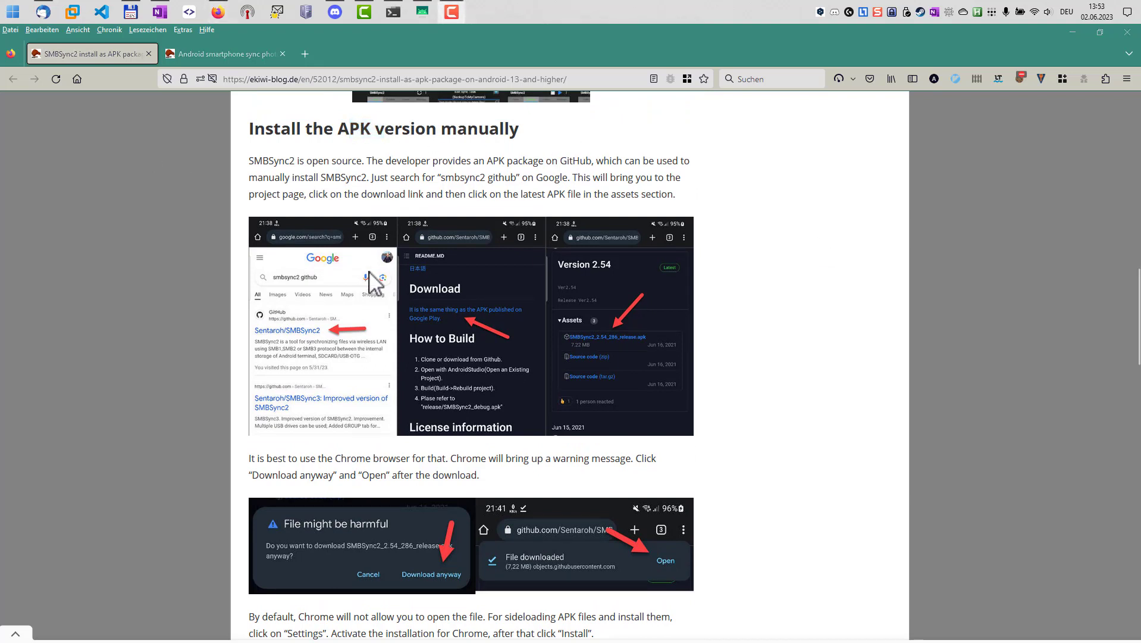
scroll(345, 192, "up", 6)
scroll(345, 192, "up", 3)
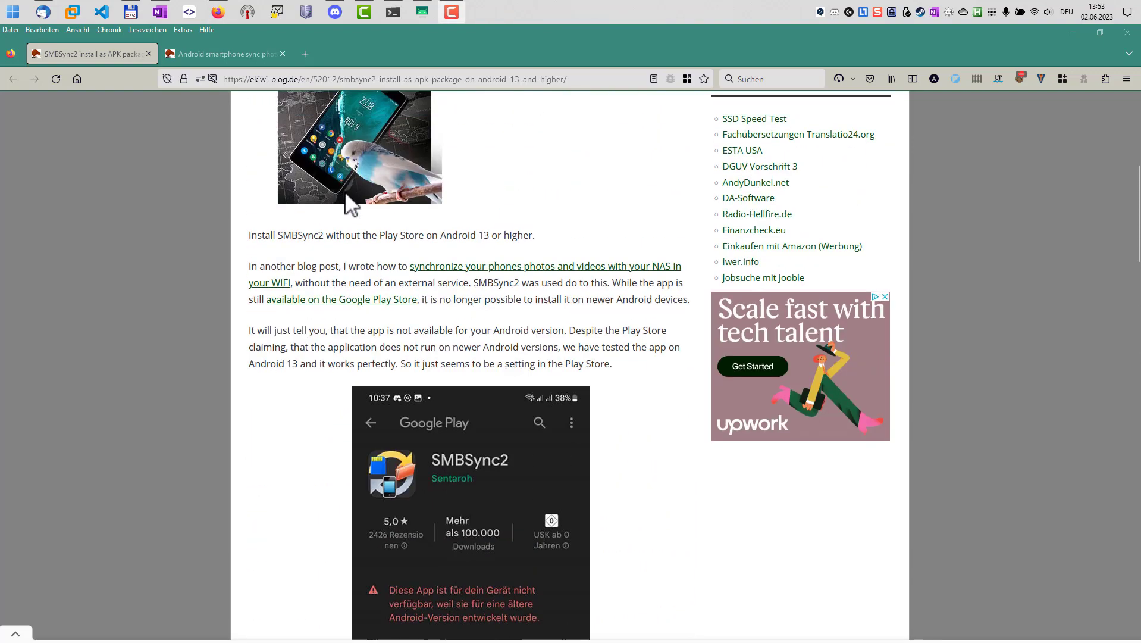
scroll(344, 190, "up", 2)
scroll(454, 219, "down", 4)
scroll(454, 219, "down", 5)
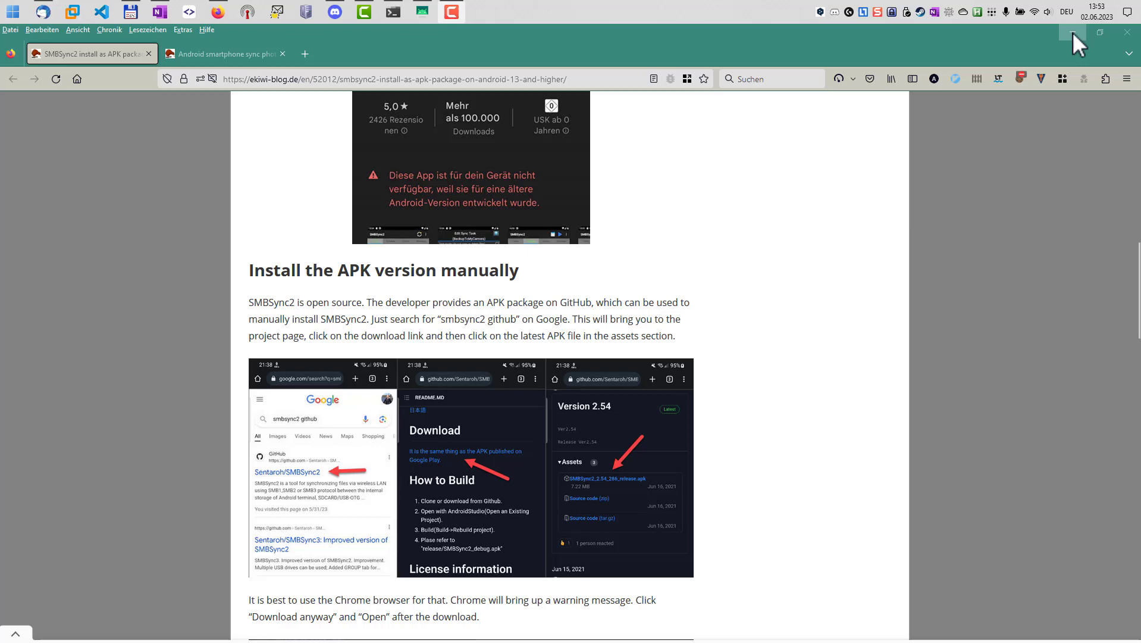
- Minimize Firefox, move the SM-A528B mirror window left, and launch Chrome from the Google folder
left_click(1073, 32)
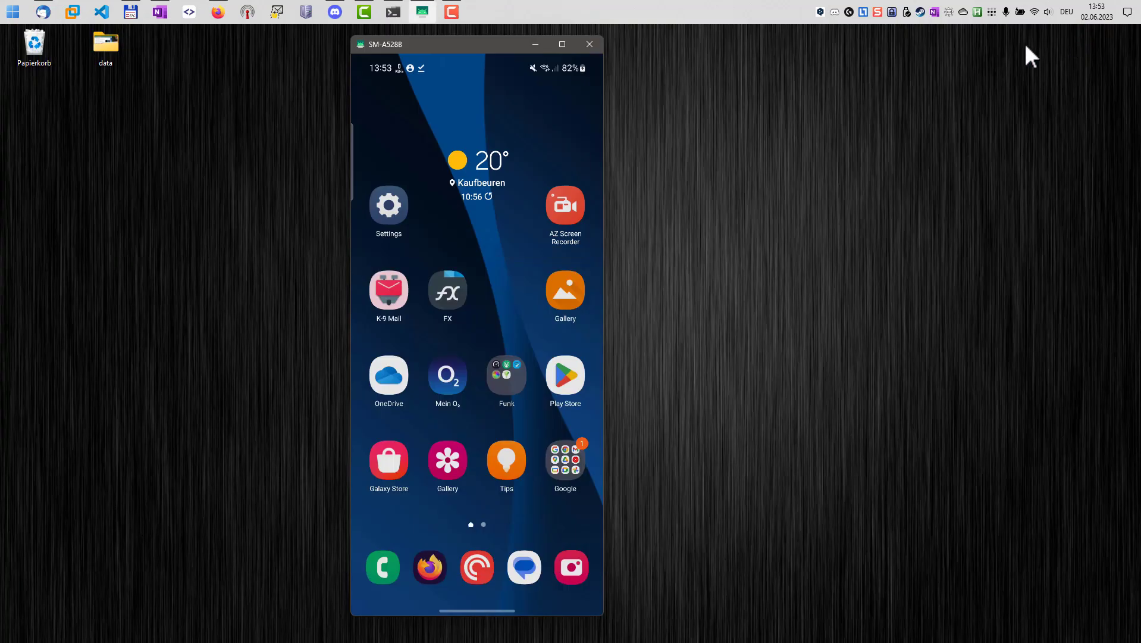
left_click_drag(436, 47, 180, 45)
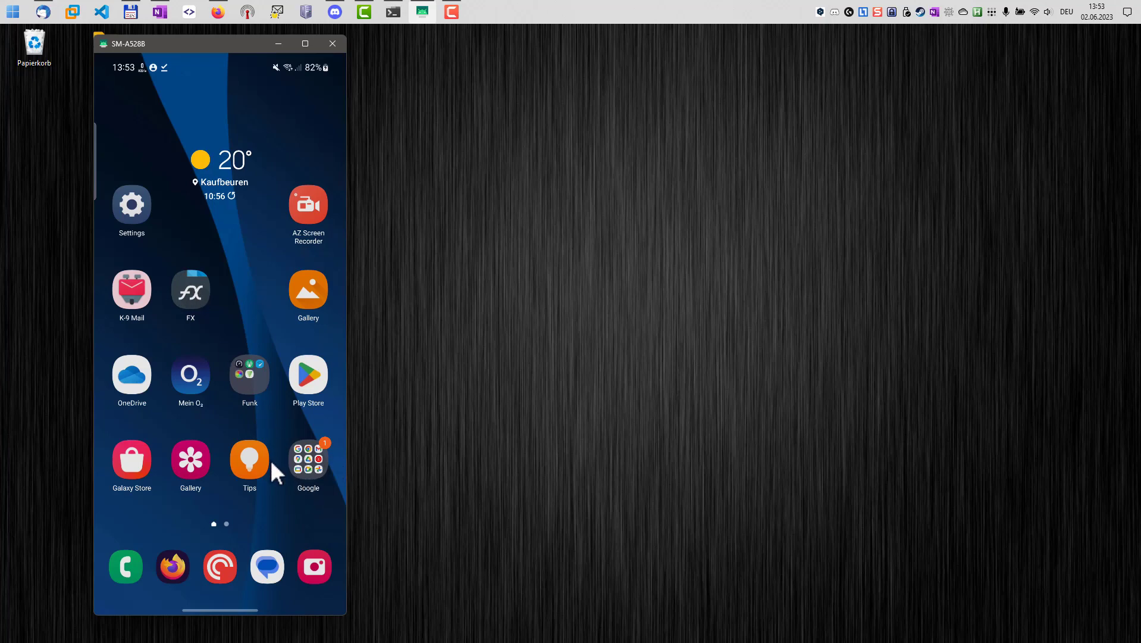
left_click(315, 460)
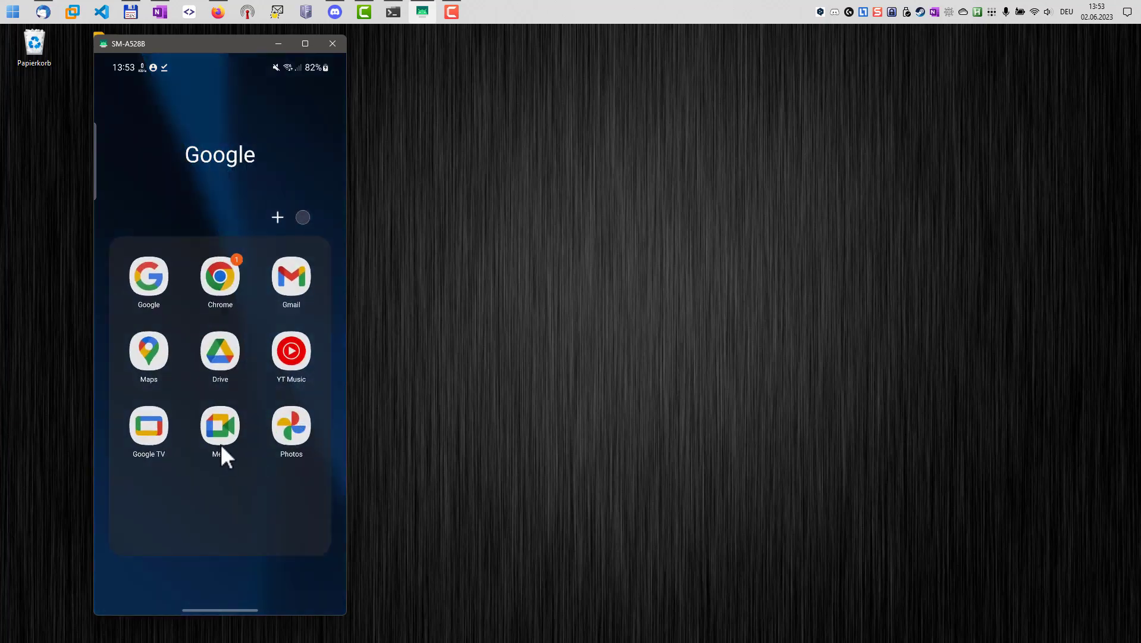
left_click(219, 284)
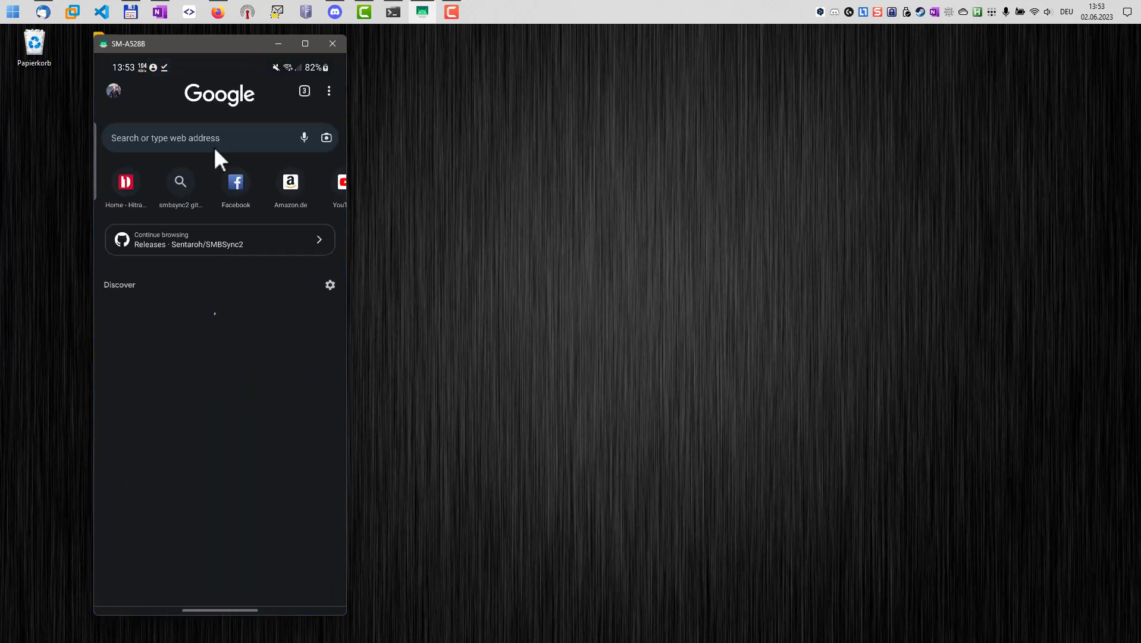
- Search Google in the phone's Chrome for 'smbsync2 github'
left_click(218, 135)
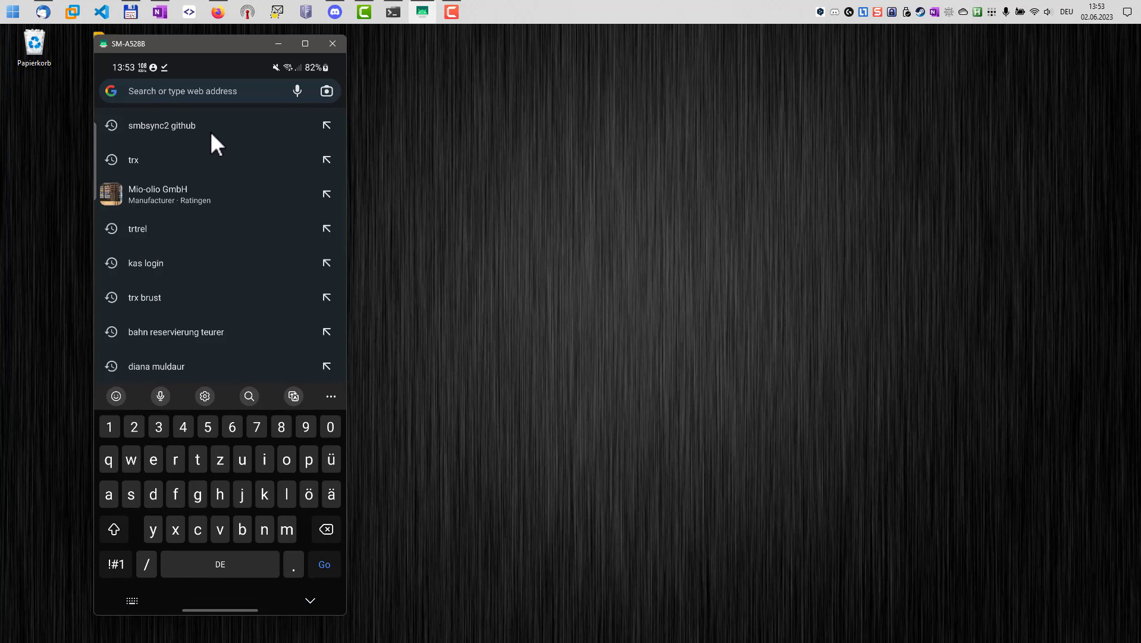
type("smb")
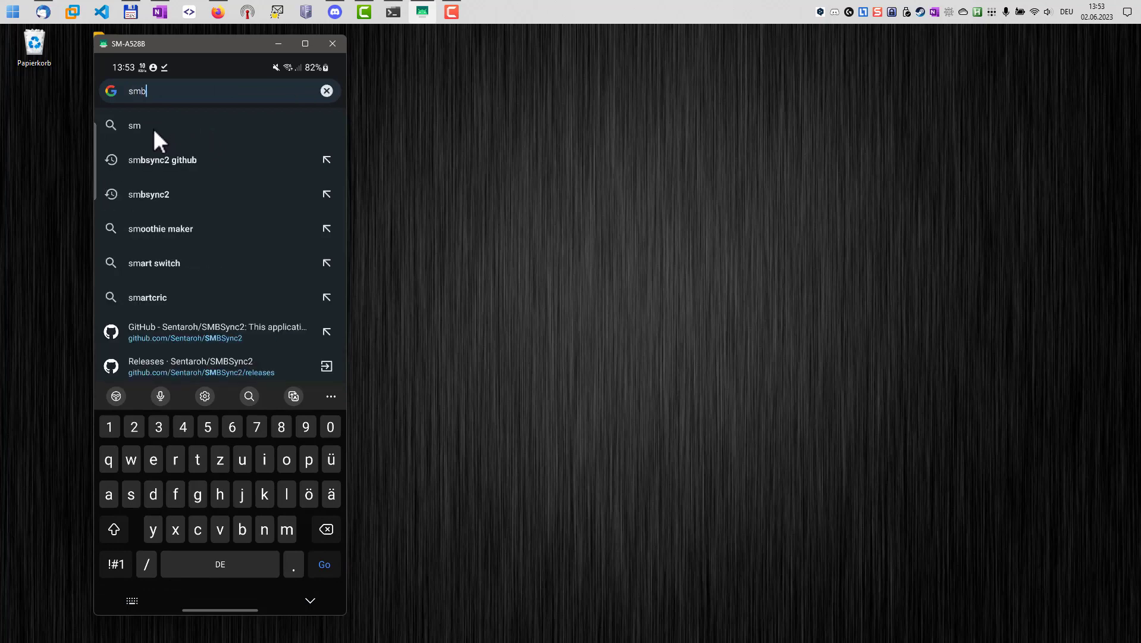
type("sync2 git")
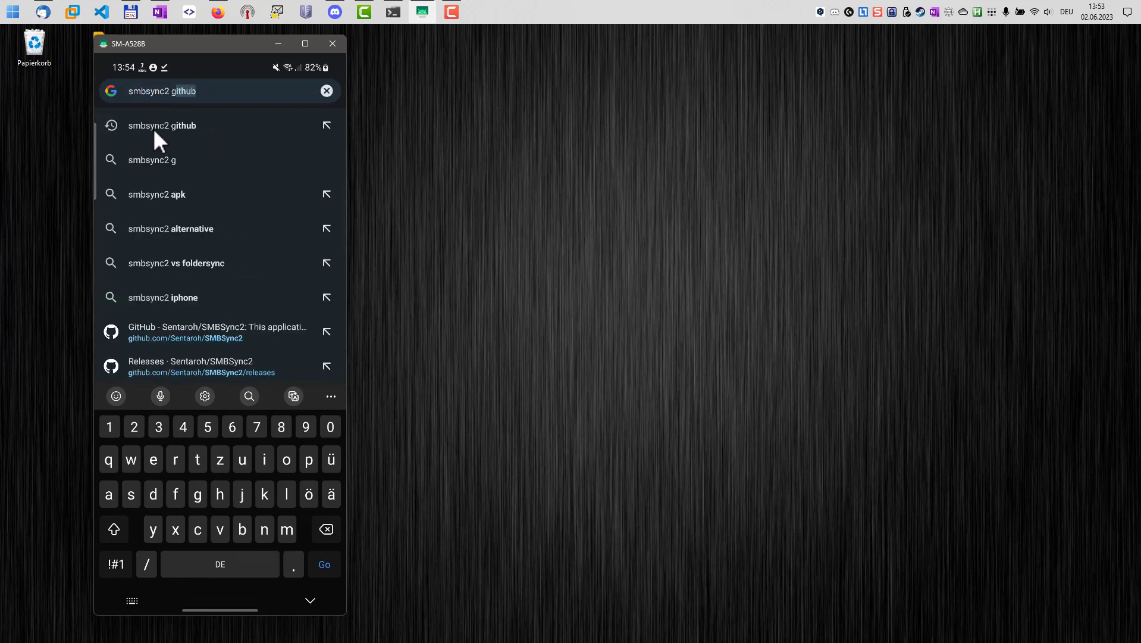
left_click(153, 127)
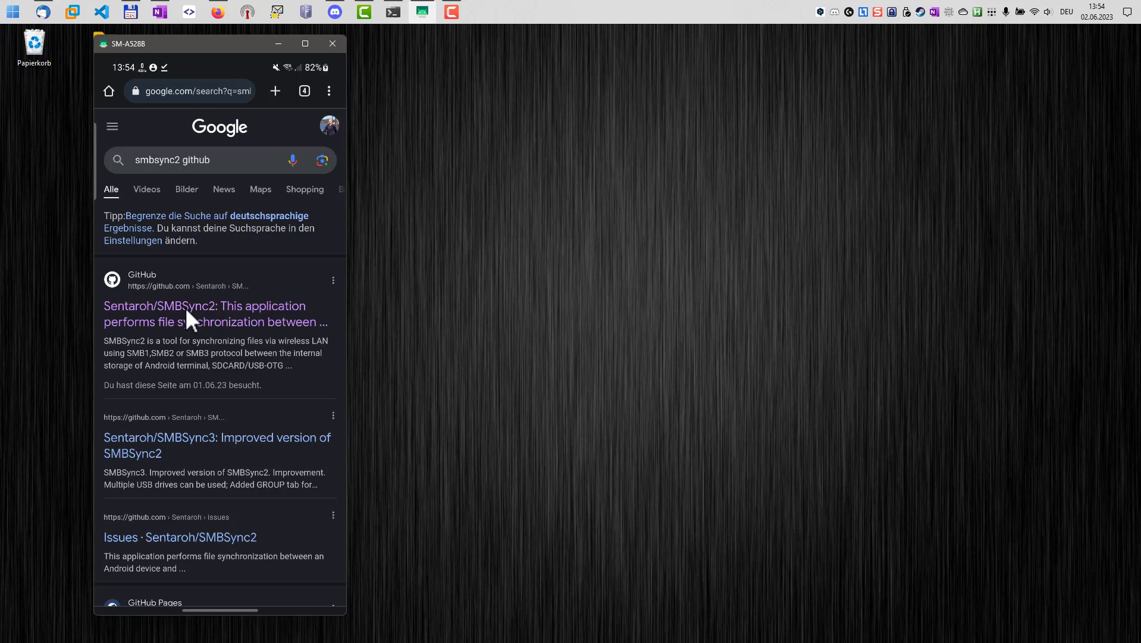
- Open the Sentaroh/SMBSync2 repository and follow its README download link to the Version 2.54 release
left_click(185, 306)
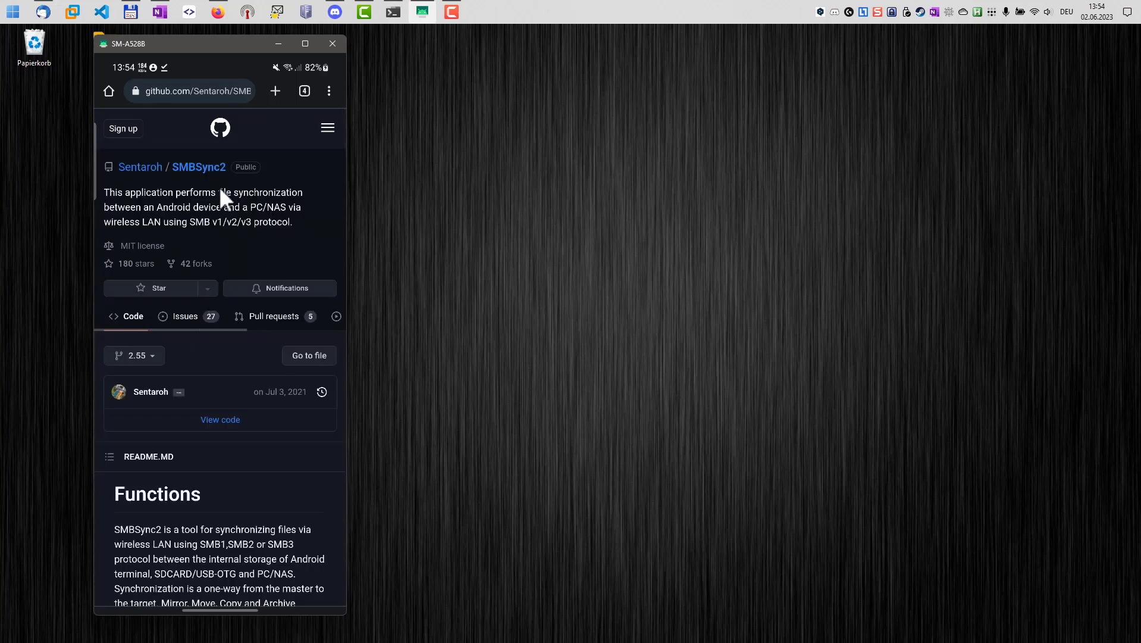
scroll(232, 209, "down", 2)
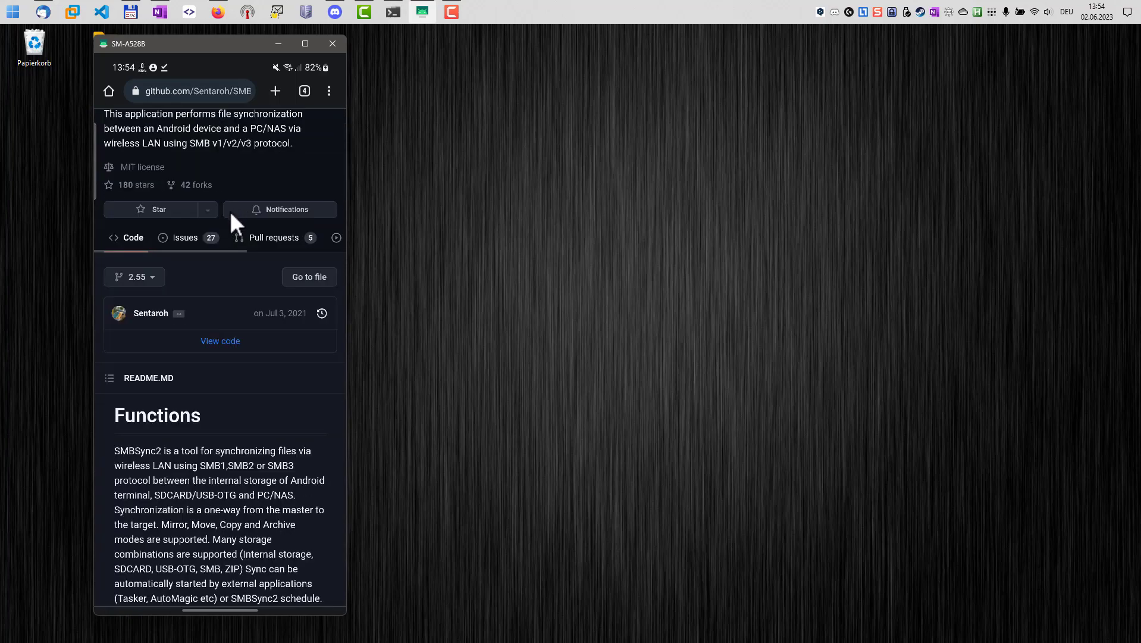
scroll(218, 236, "down", 10)
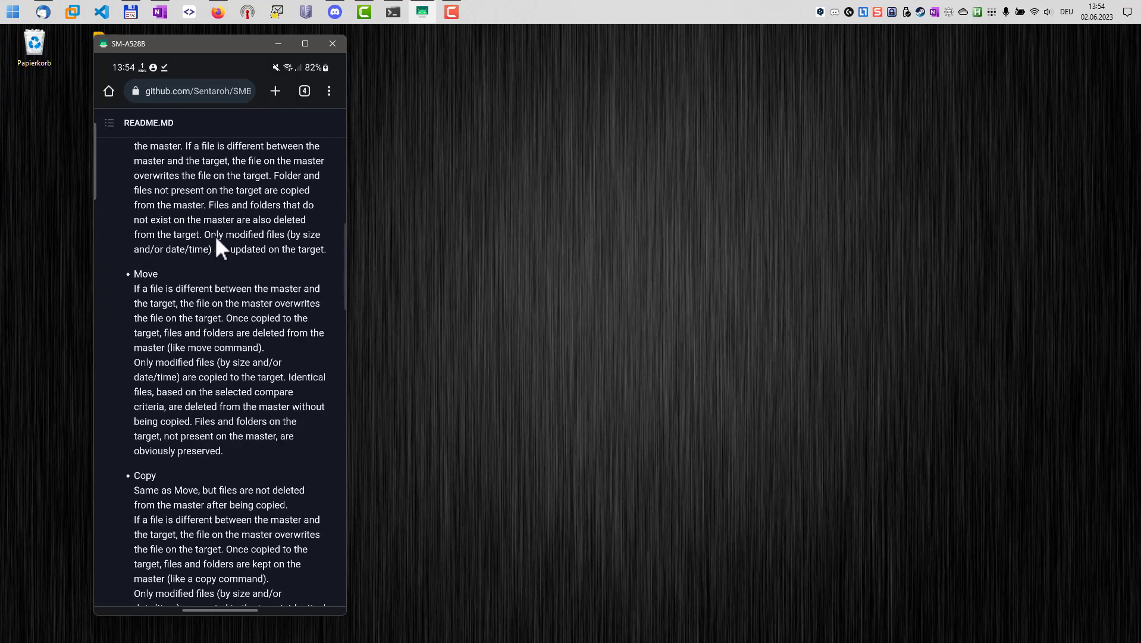
scroll(212, 237, "down", 15)
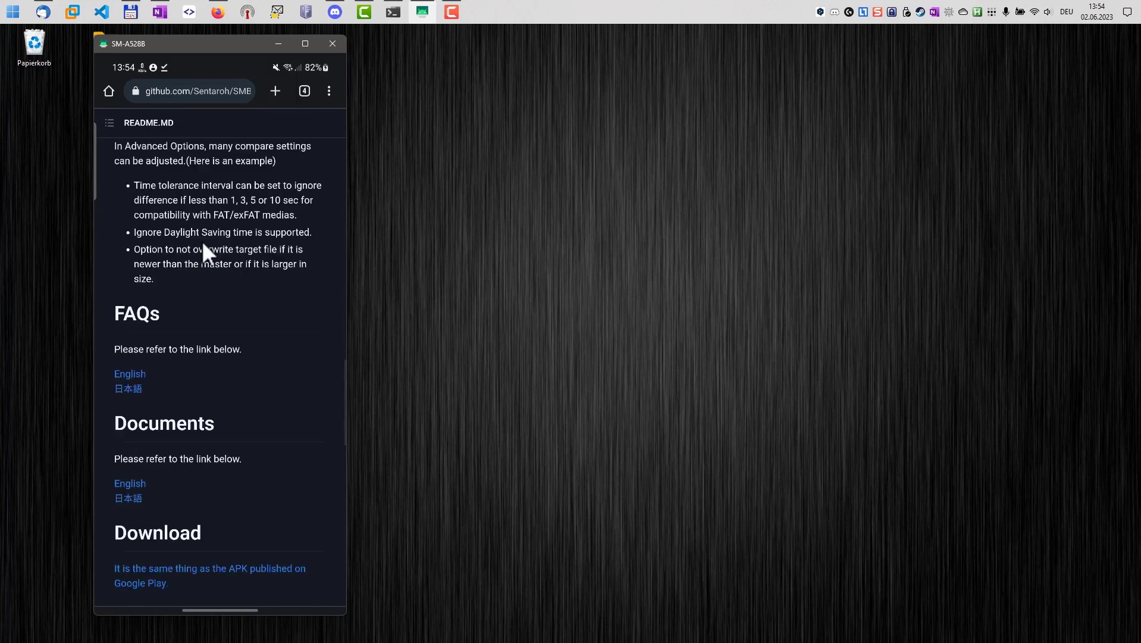
scroll(202, 241, "down", 8)
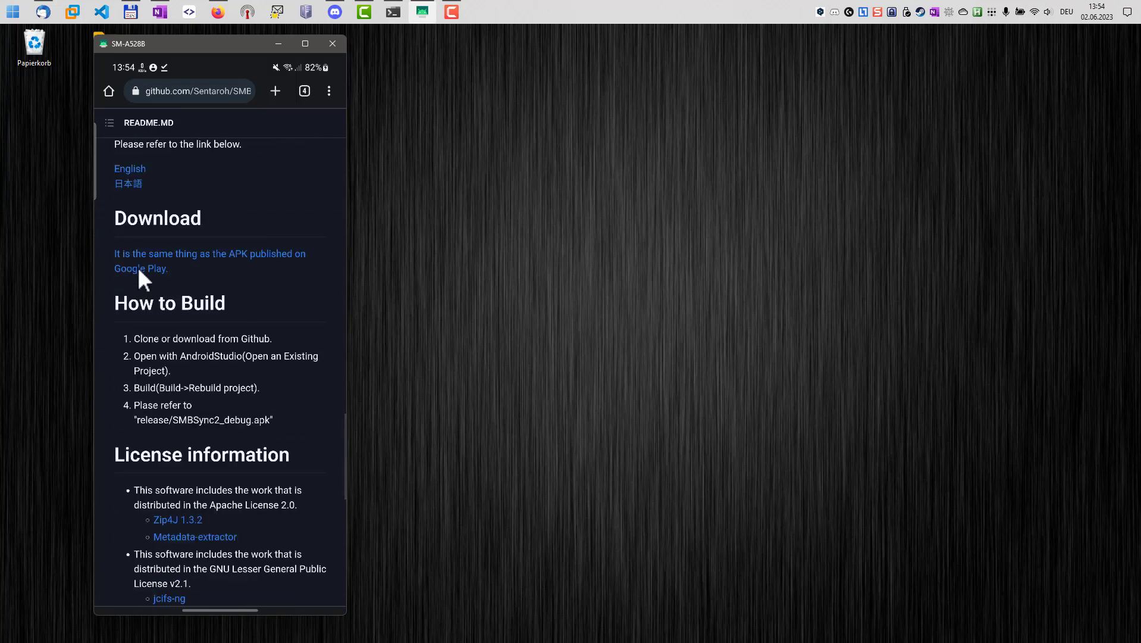
left_click(140, 255)
scroll(233, 255, "down", 5)
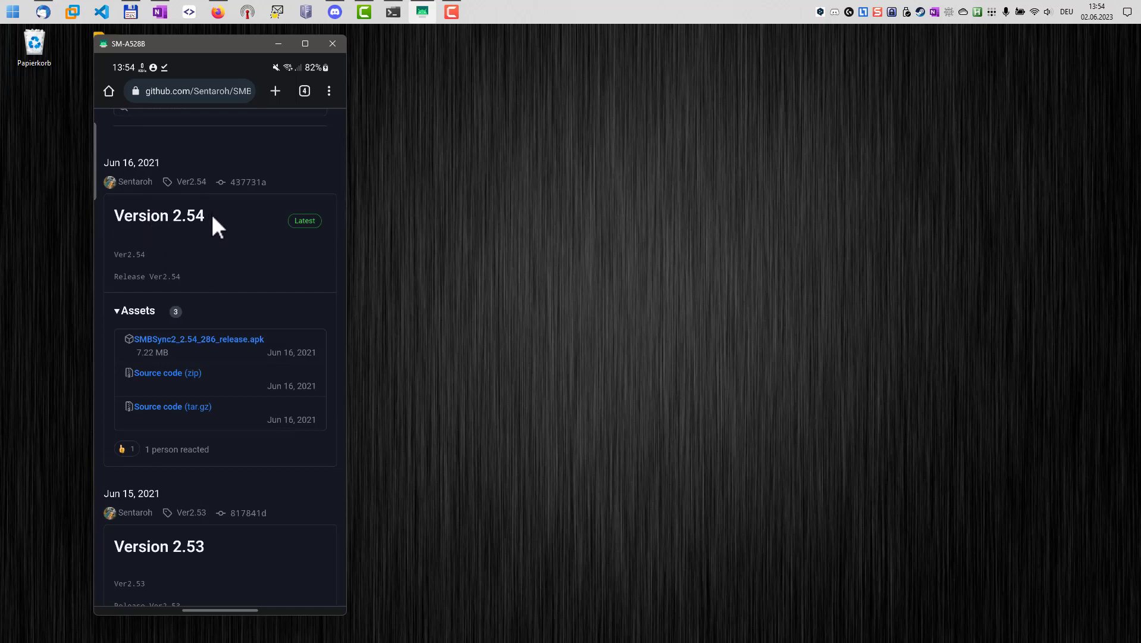
- Download the 7.22 MB SMBSync2_2.54_286_release.apk again and open the downloaded file
scroll(211, 214, "down", 1)
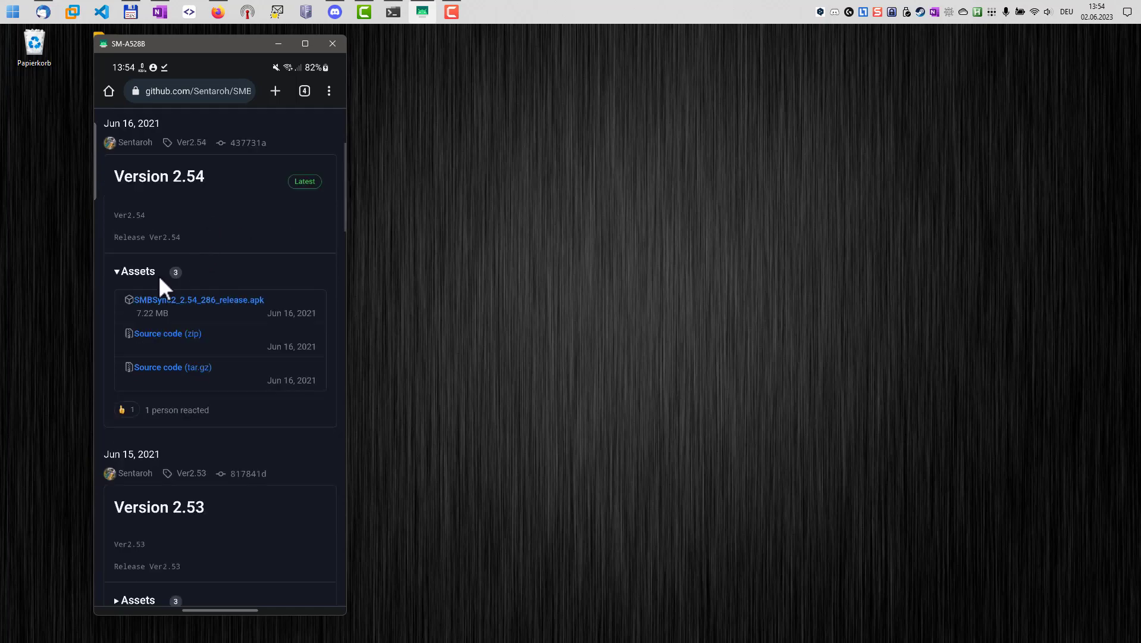
left_click(229, 301)
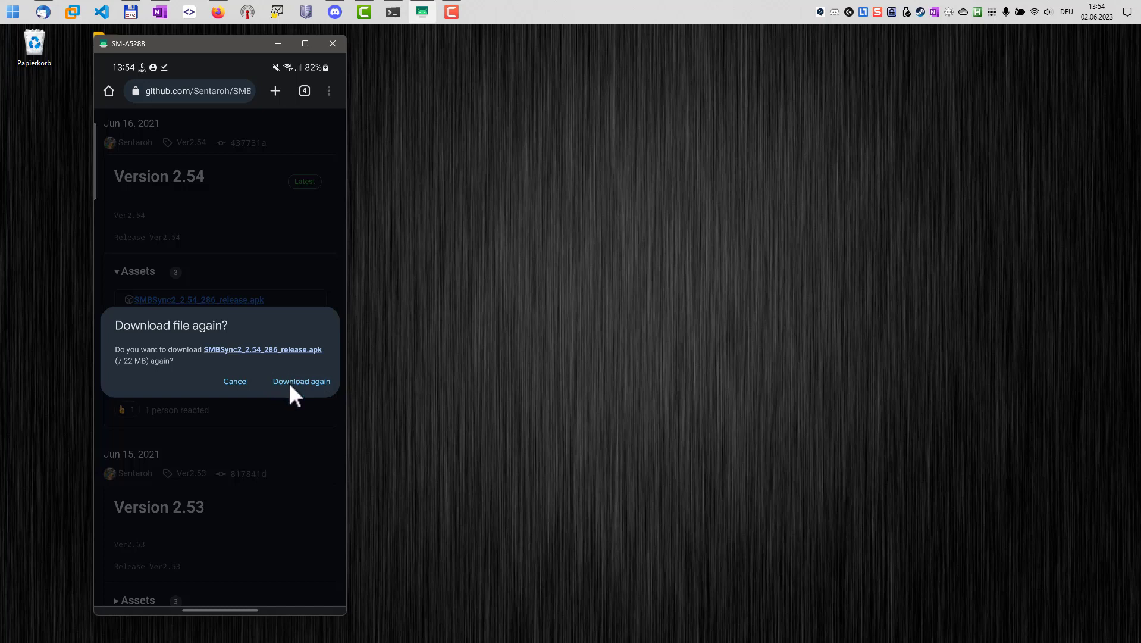
left_click(288, 382)
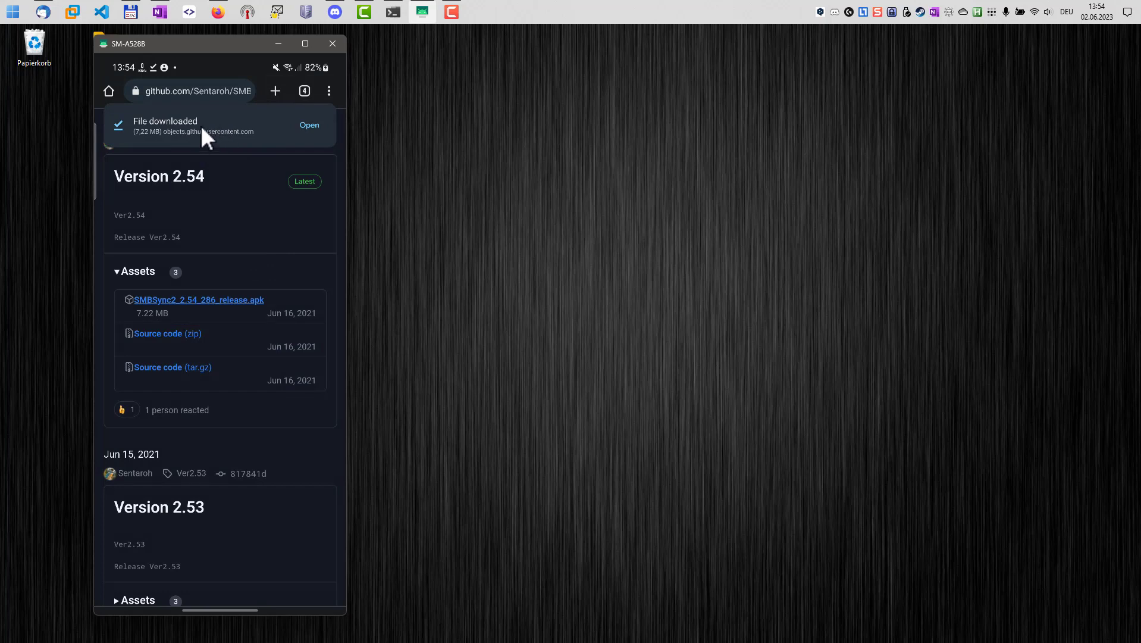
left_click(308, 125)
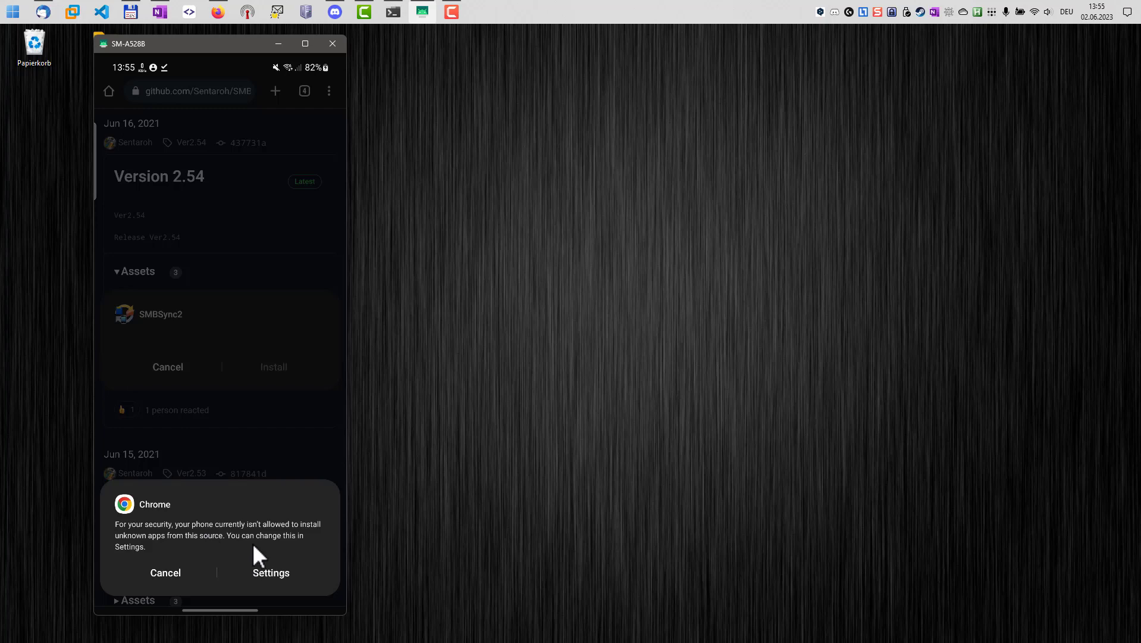
- Allow Chrome to install unknown apps, then install SMBSync2 and launch it
left_click(268, 573)
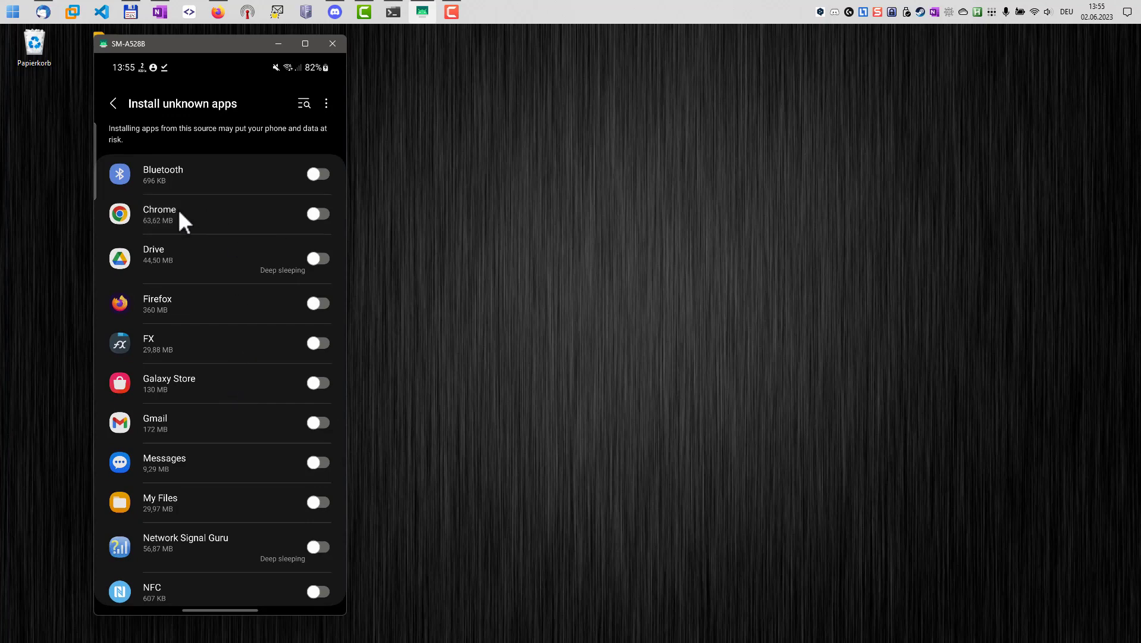
left_click(318, 214)
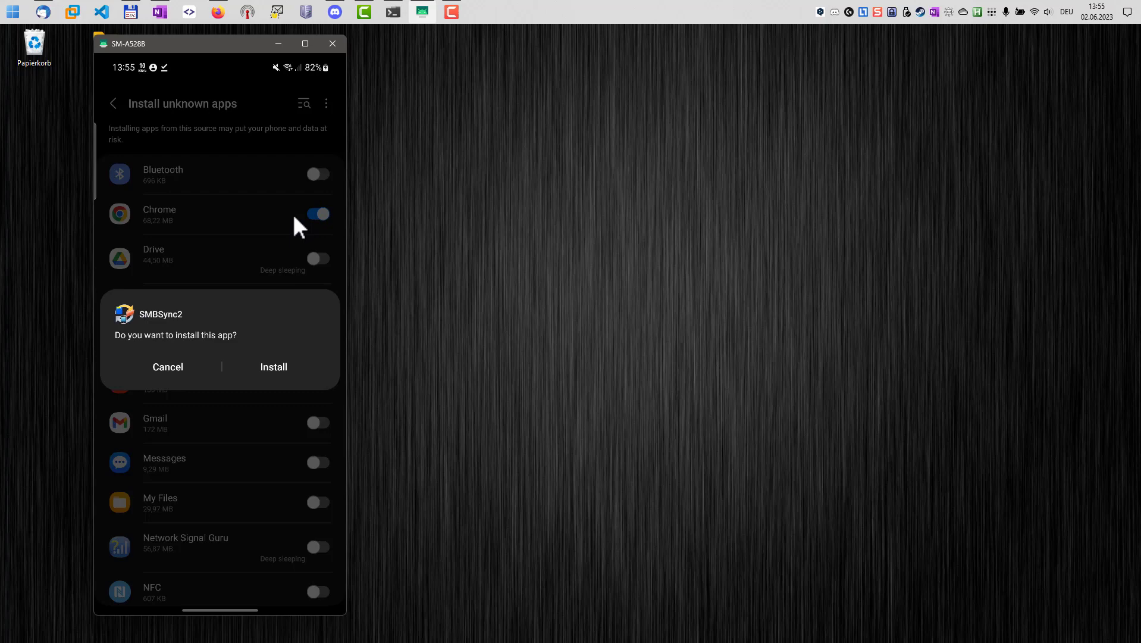
left_click(274, 367)
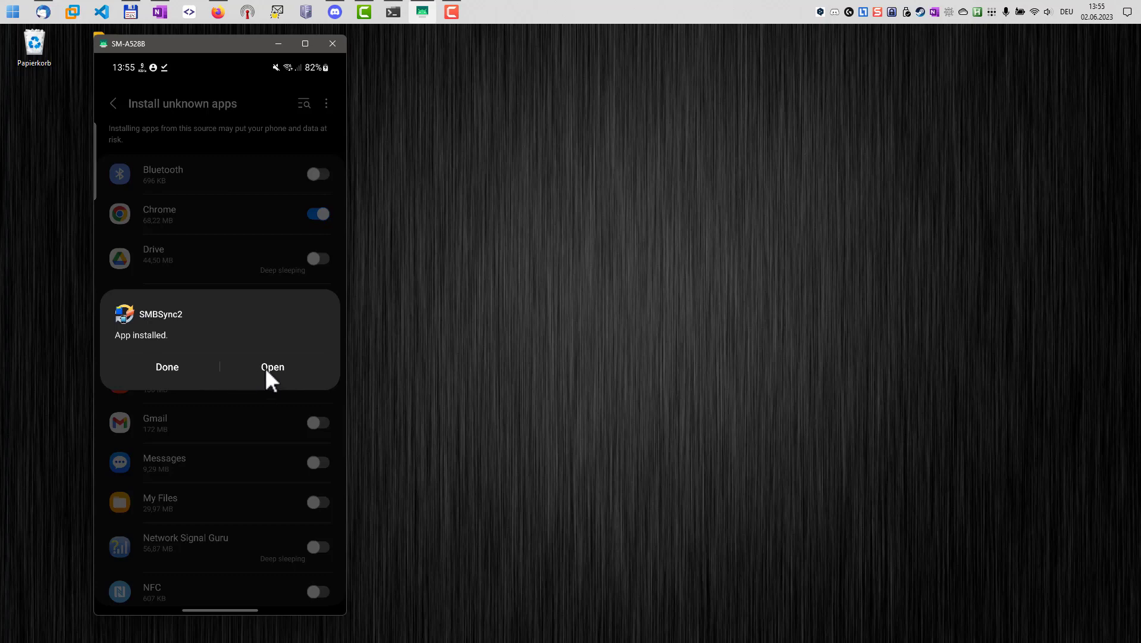
left_click(265, 367)
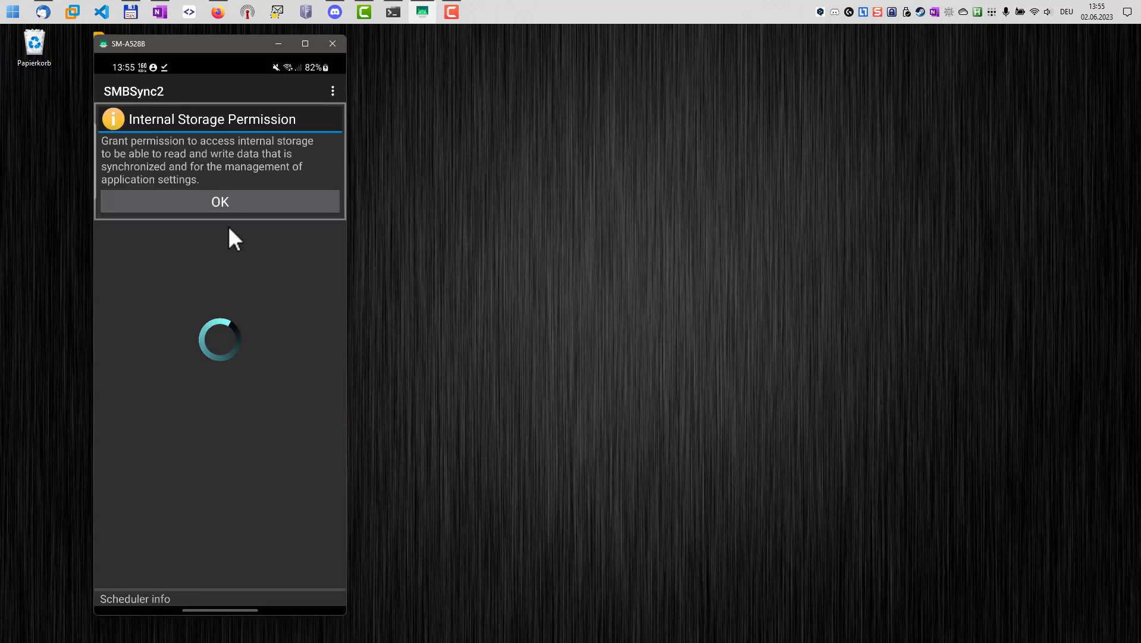
- Grant SMBSync2 storage and media access, decline notifications, then return to the home screen
left_click(222, 203)
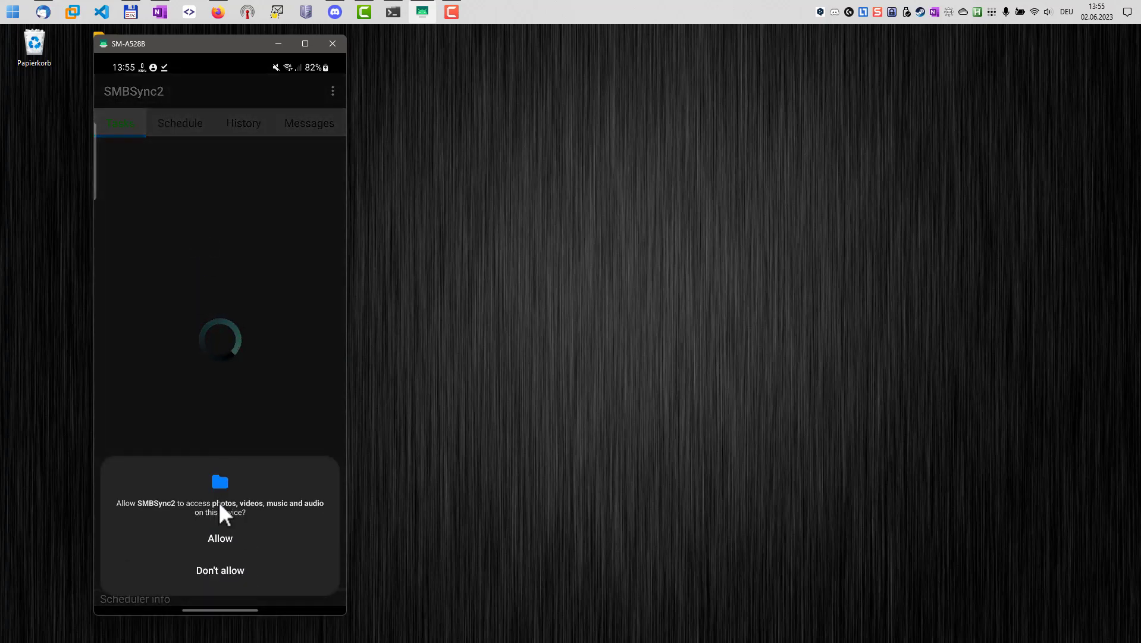
left_click(219, 539)
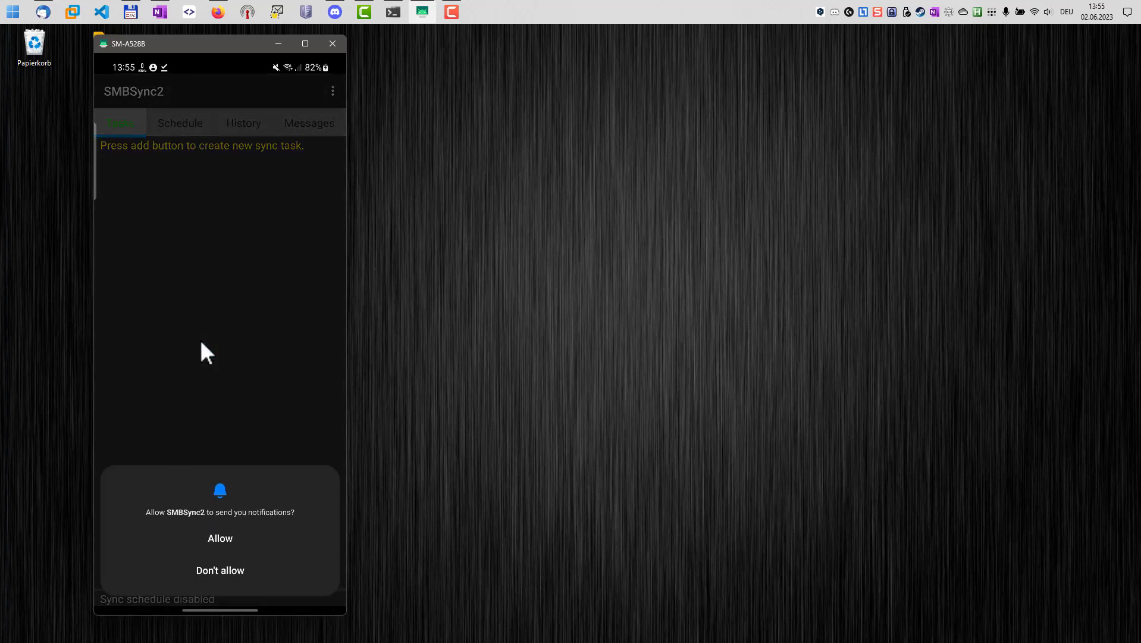
left_click(214, 568)
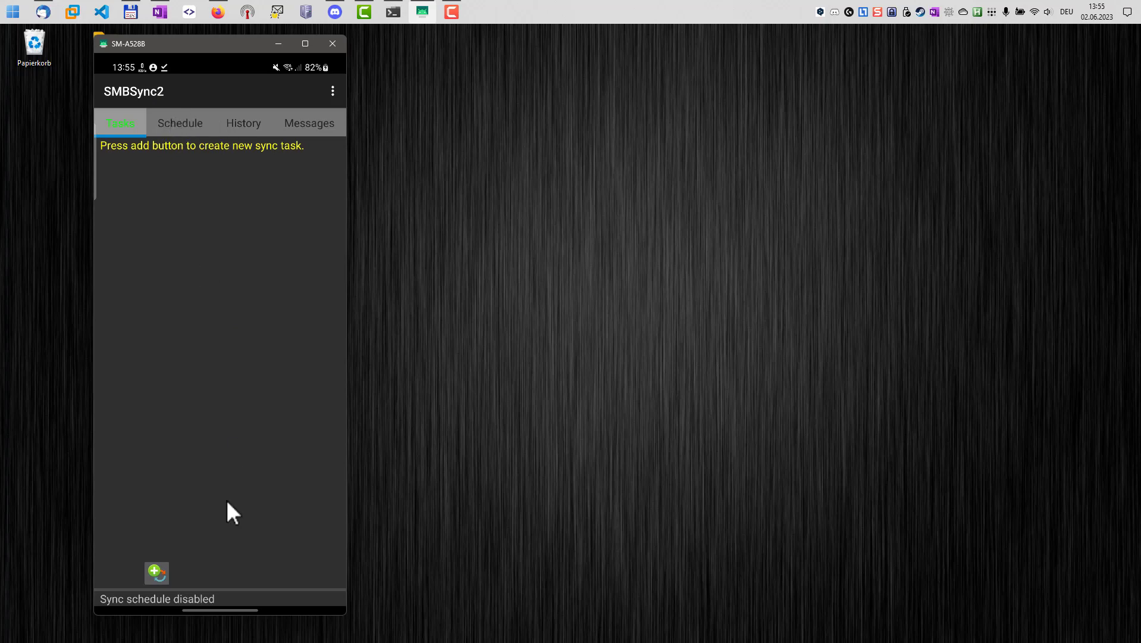
left_click_drag(210, 605, 203, 479)
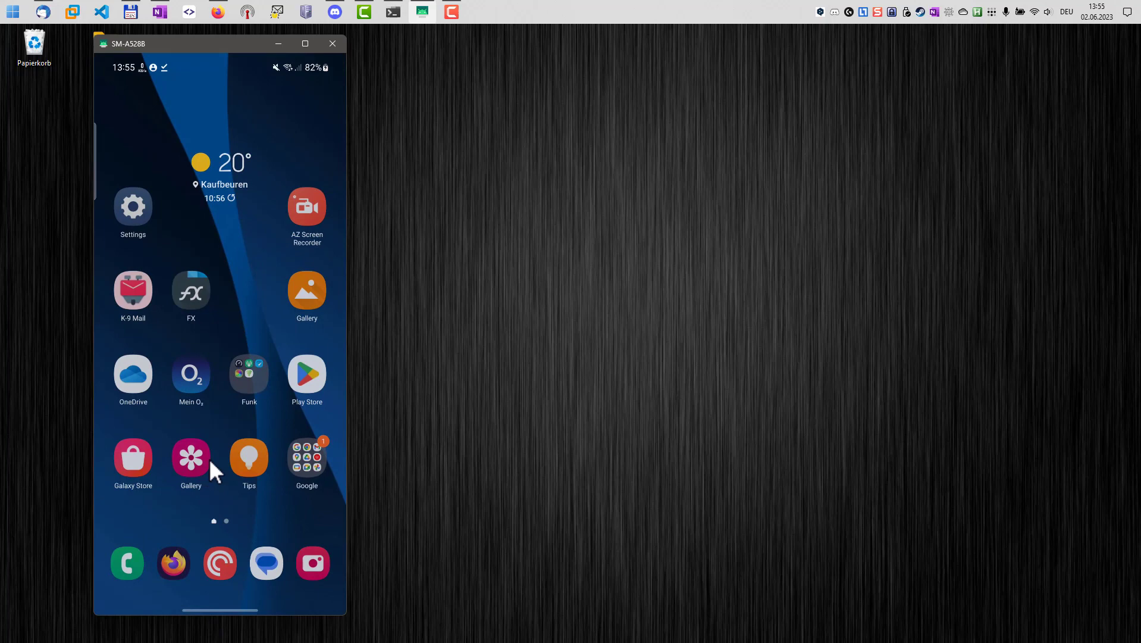